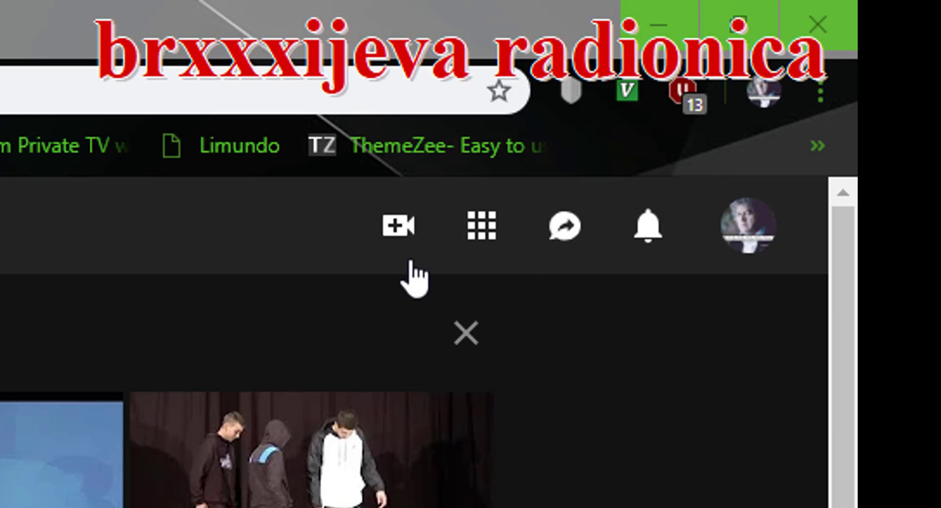
- Open the video upload page and upload the file "Excel faktura sa zaglavljem" from the Untitled Project folder
left_click(389, 213)
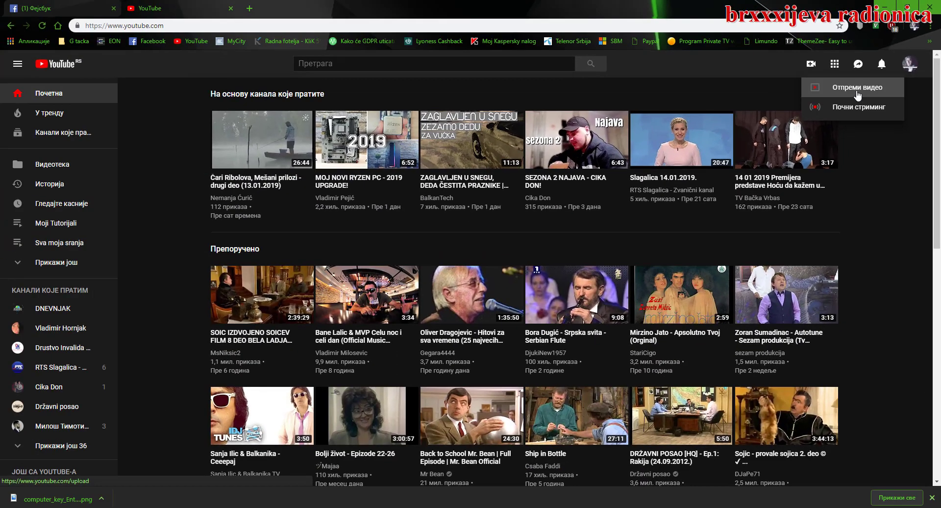
left_click(858, 91)
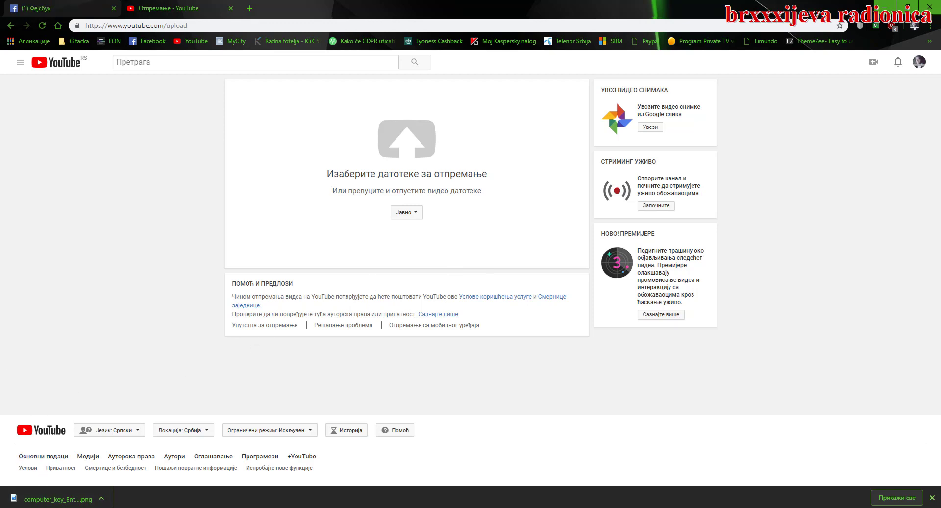
left_click(70, 503)
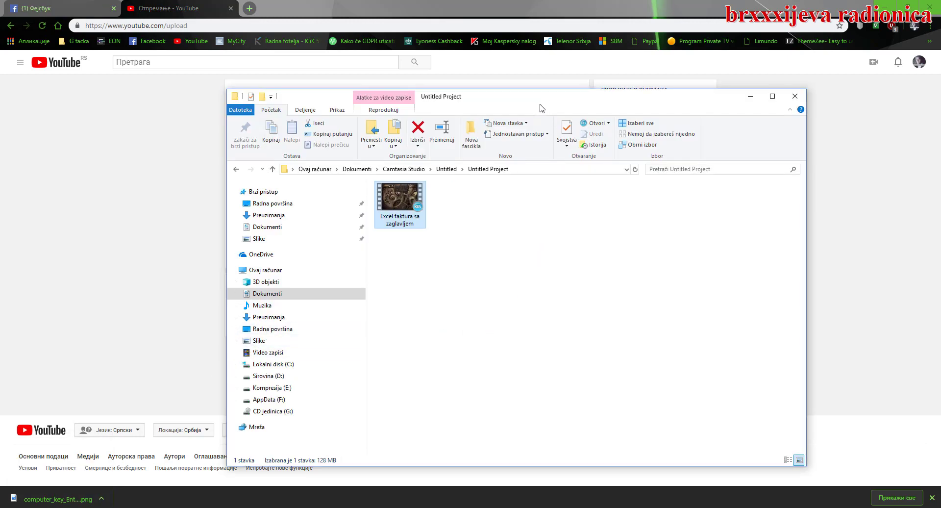
left_click_drag(537, 110, 375, 204)
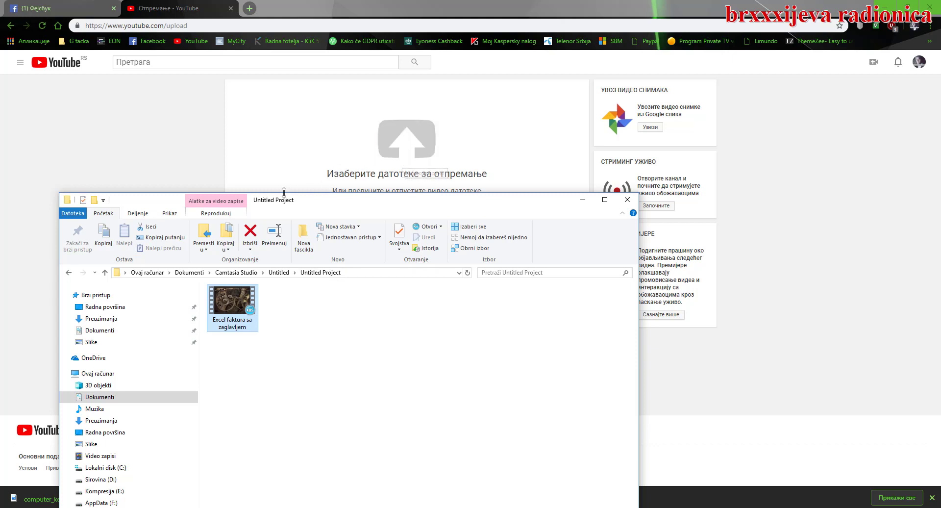
left_click_drag(286, 208, 243, 208)
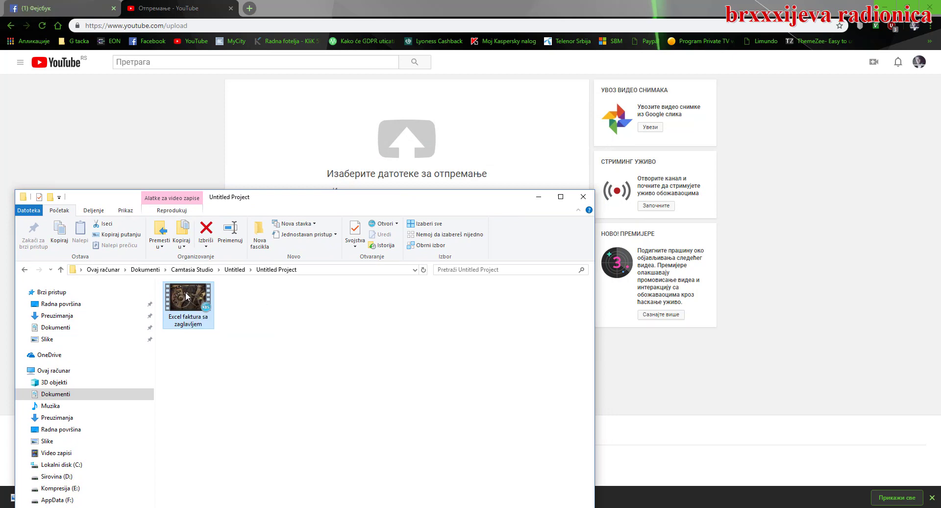
left_click_drag(187, 296, 404, 152)
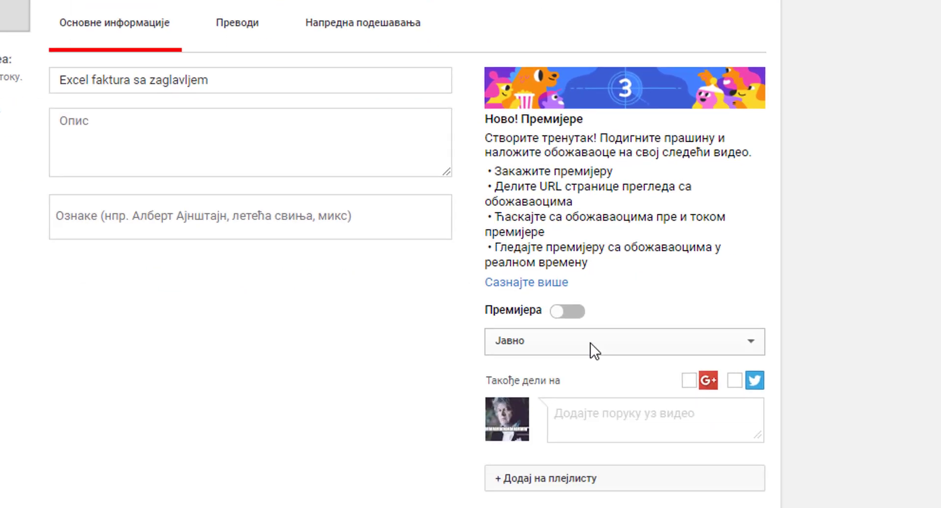
- Keep the video's visibility on Јавно and add it to the "Moji Tutorijali" playlist
left_click(583, 228)
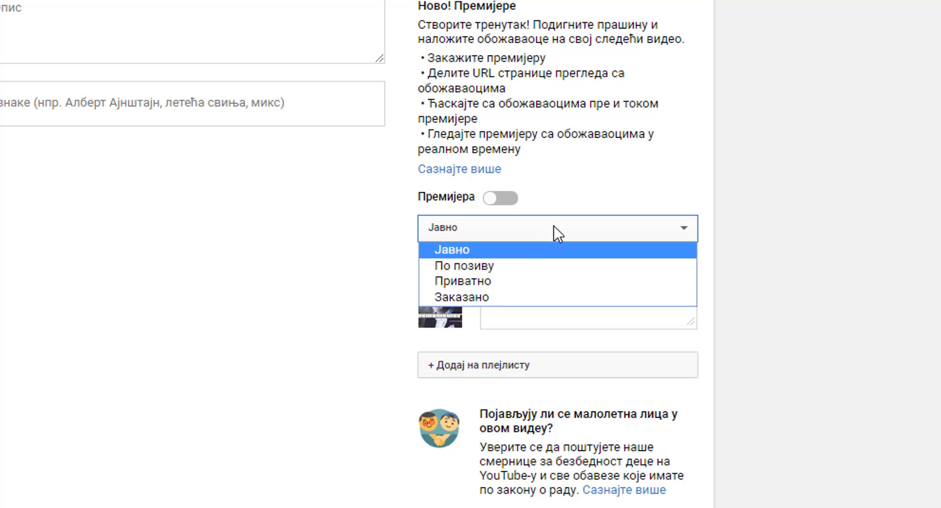
left_click(563, 204)
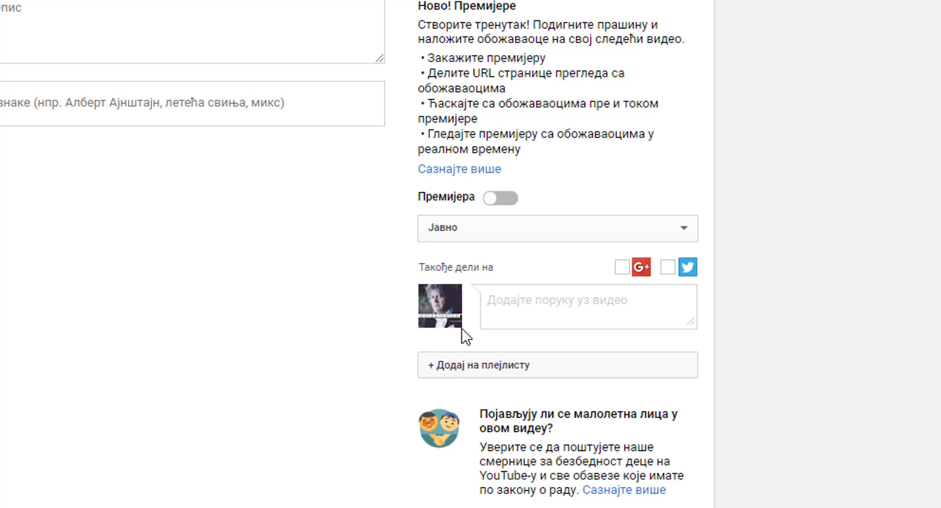
left_click(453, 372)
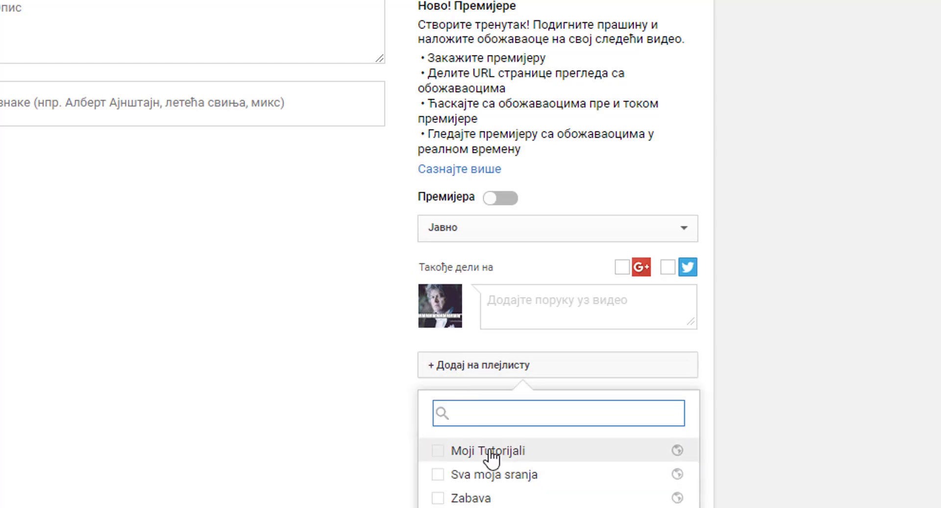
left_click(486, 436)
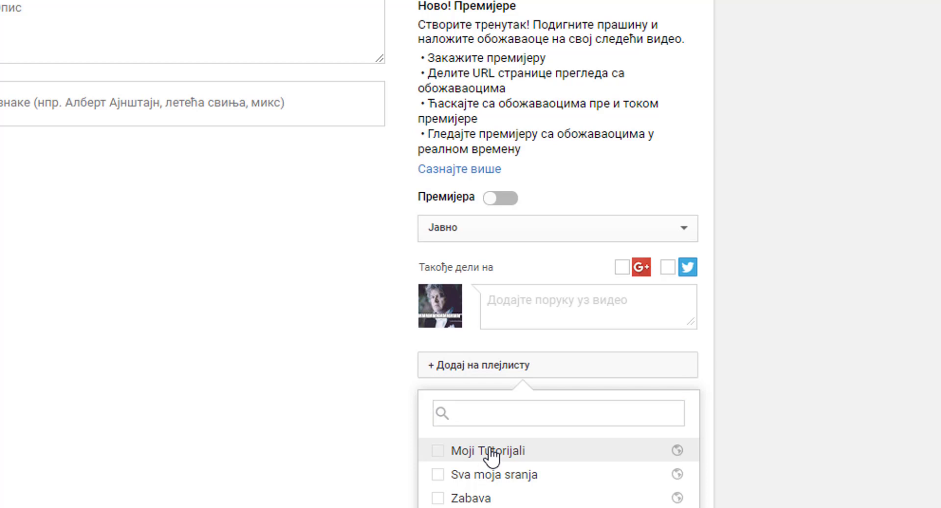
left_click(236, 359)
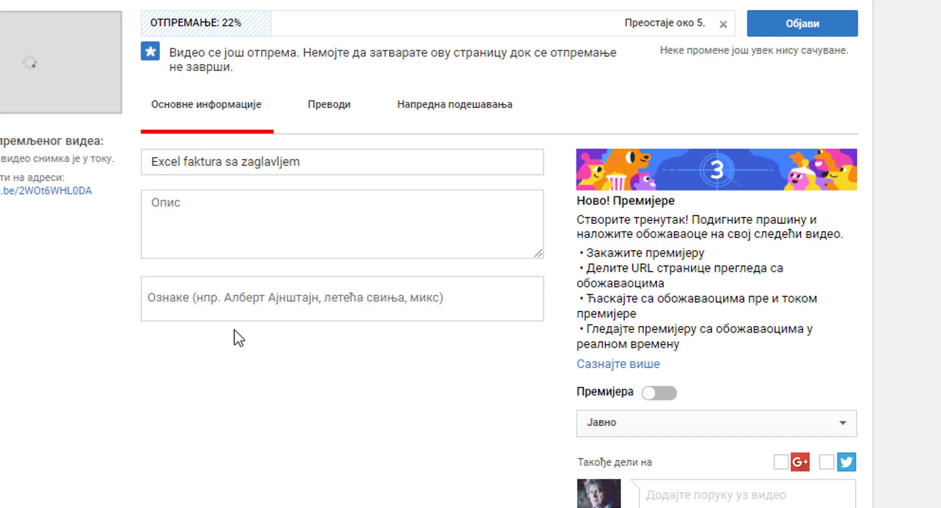
- Add the tags "excel", "microsoft excel" and "excel faktura" to the video
left_click(234, 309)
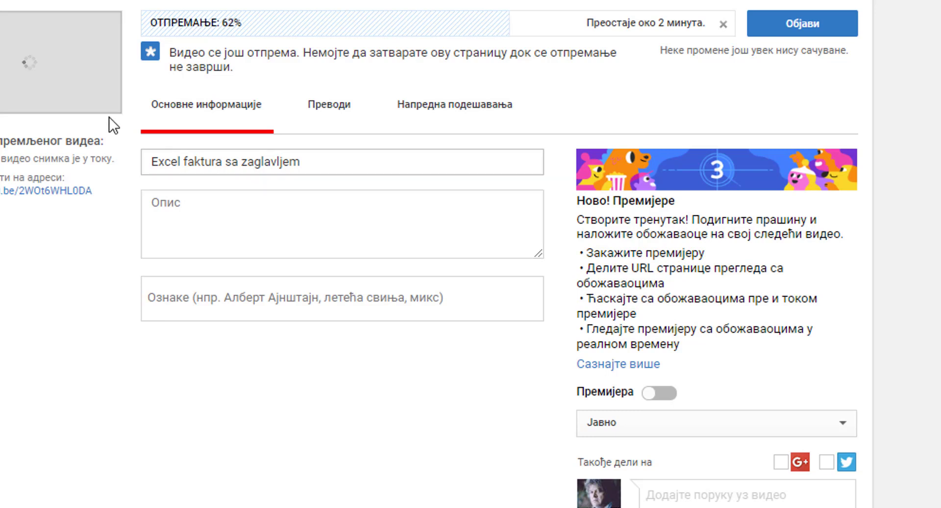
type("excel")
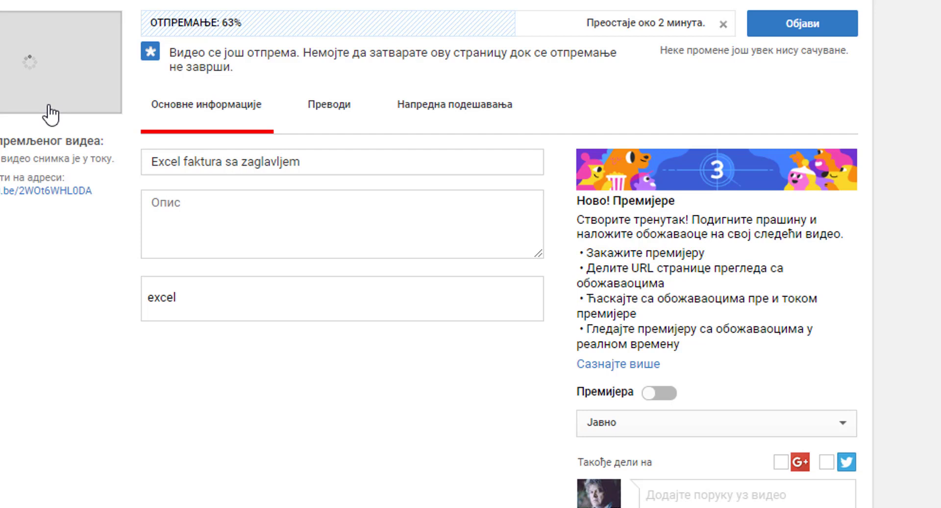
key("Return")
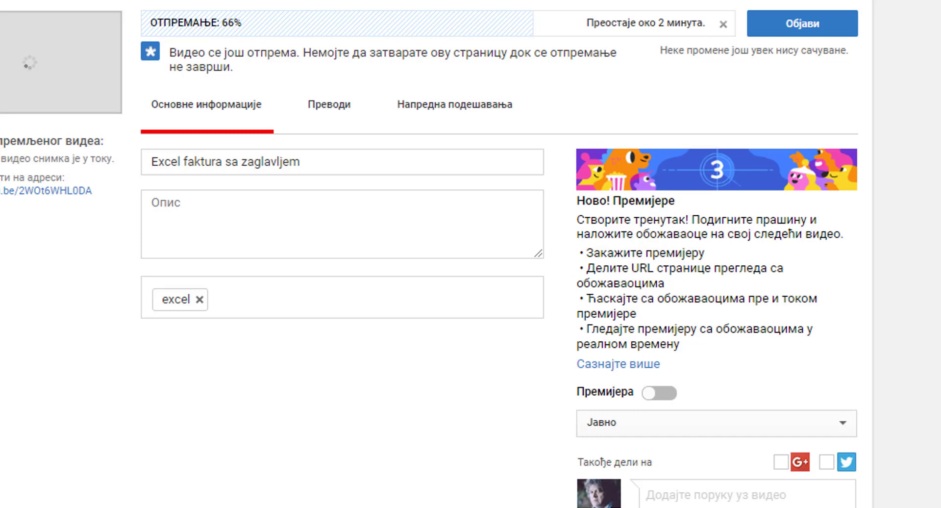
type("microsoft ")
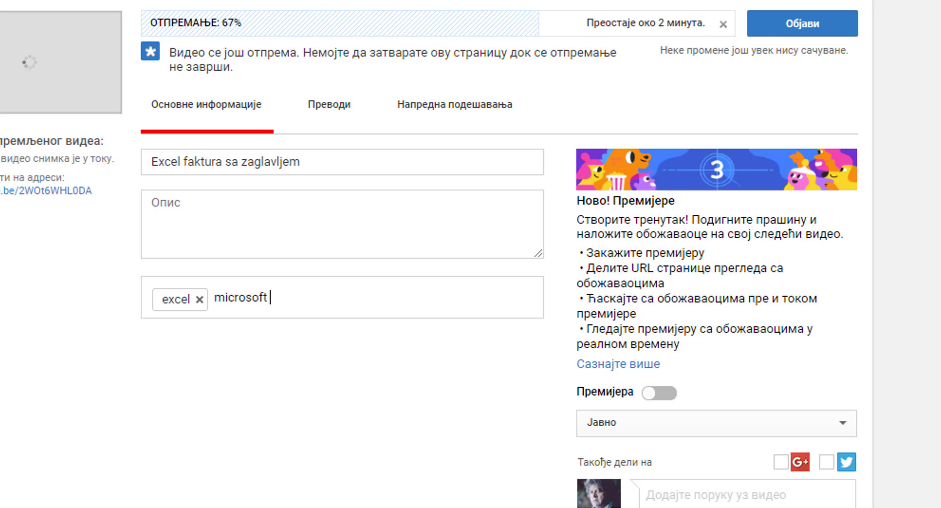
type("excel,")
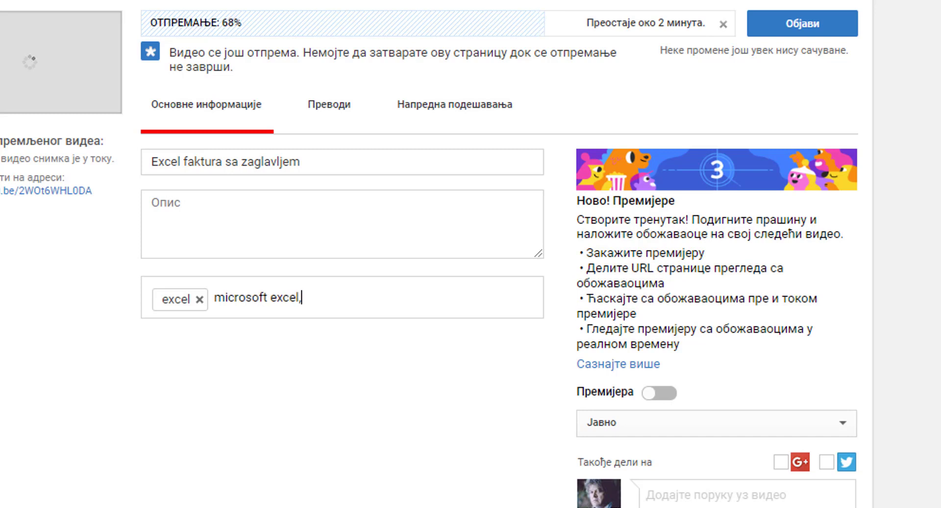
key("Return")
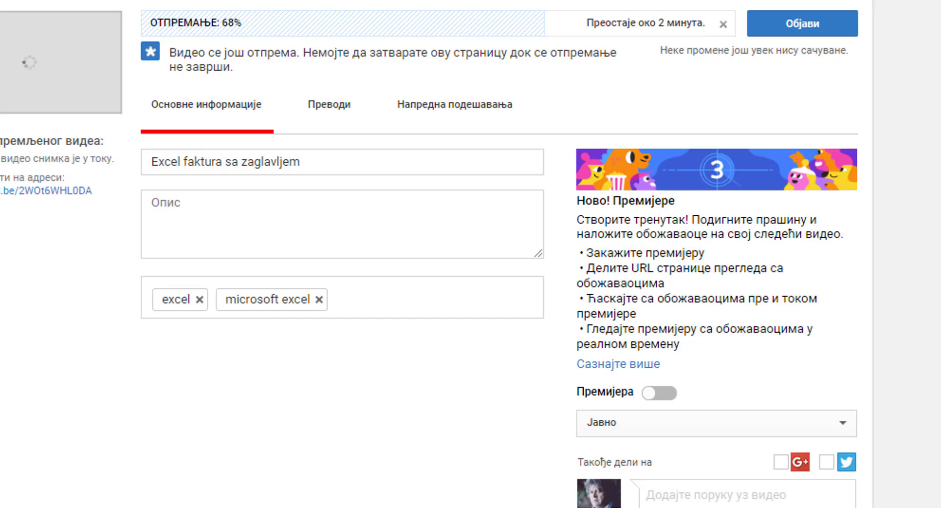
type("excel")
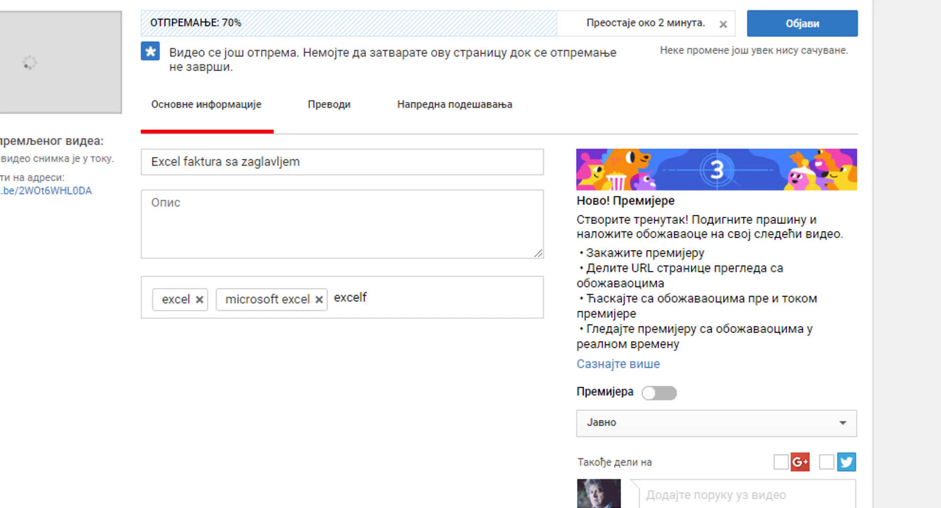
type(" faktura")
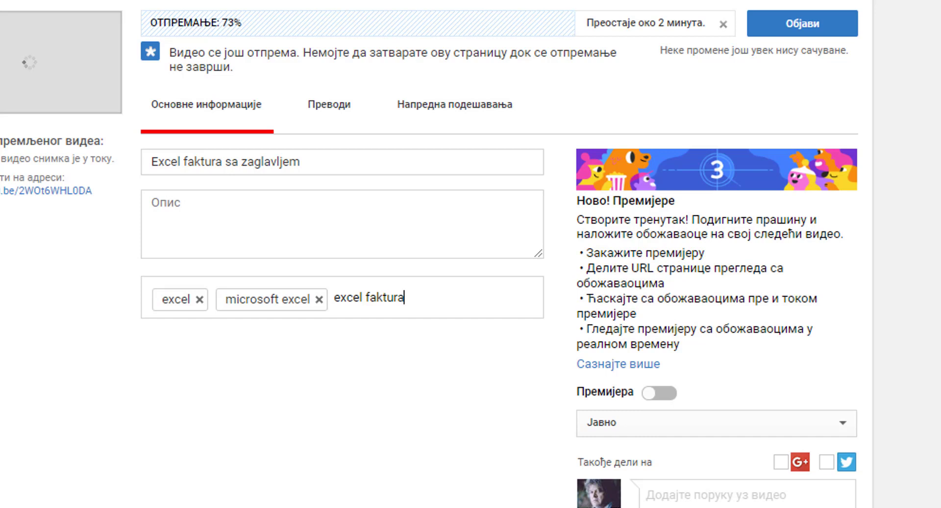
key("Return")
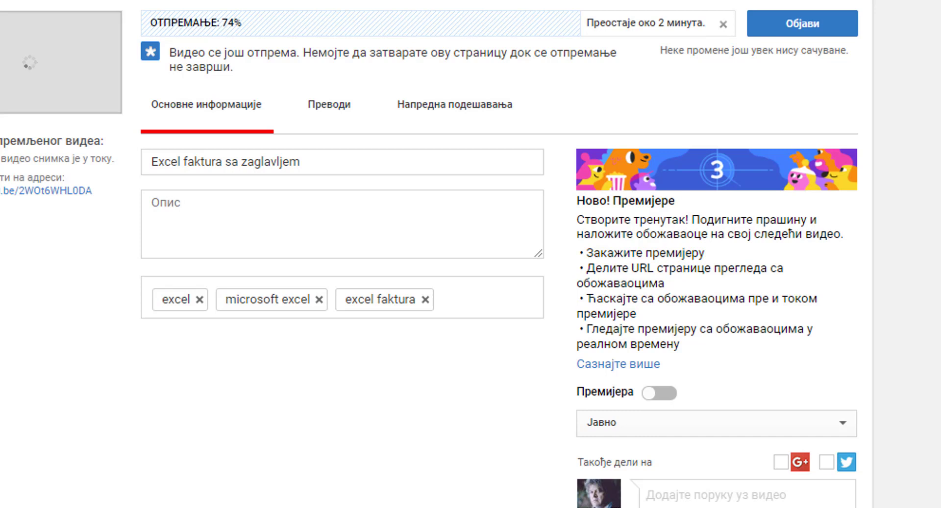
- Add the tags "fakturisanje excel" and "kako napraviti fakturu u excelu" to the video
type("fakturisanje")
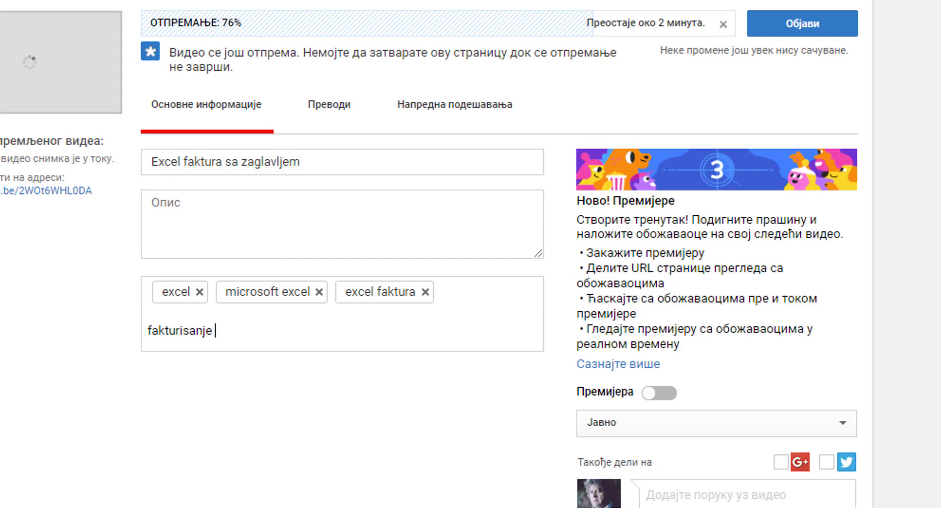
type(" excel")
key("Return")
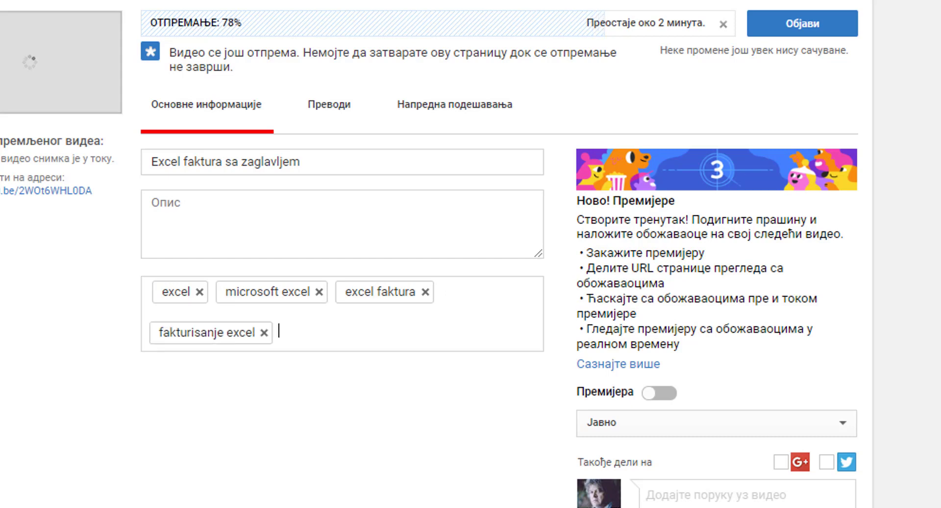
type("kako napra")
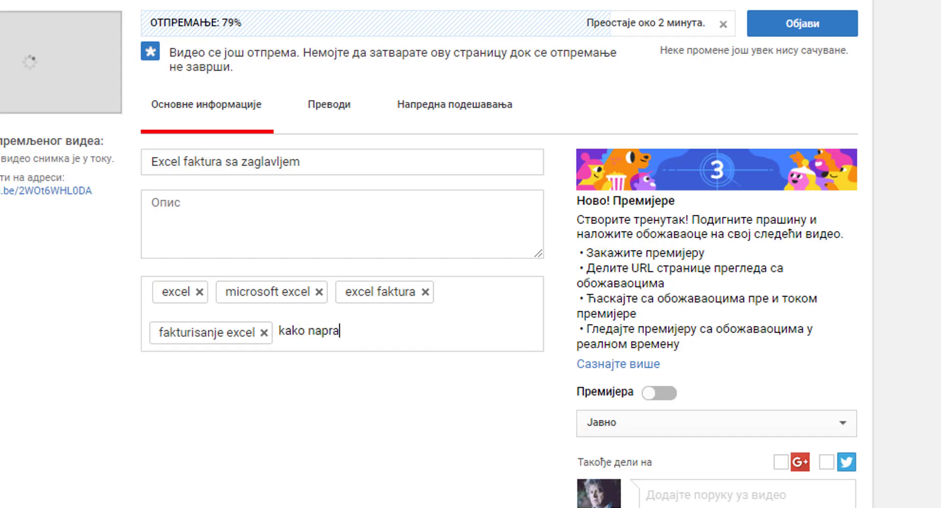
type("viti faktur")
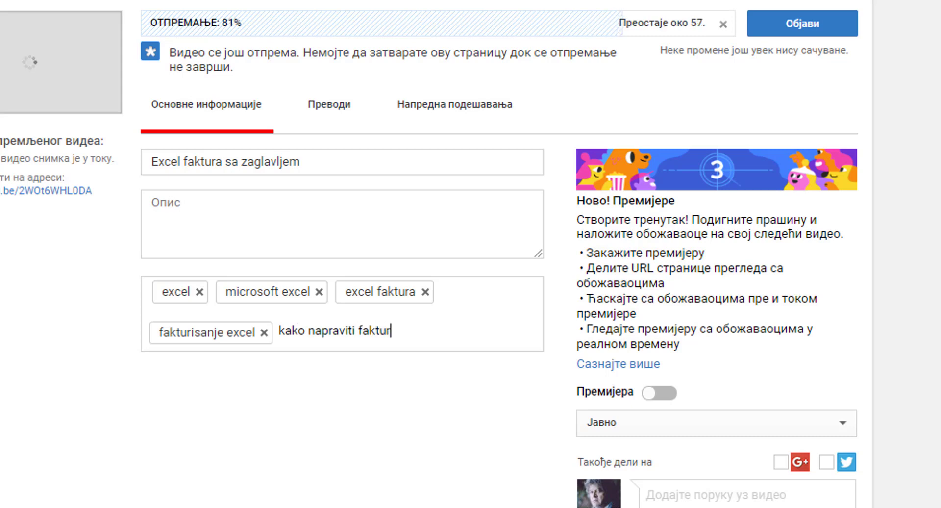
type("u u excelu")
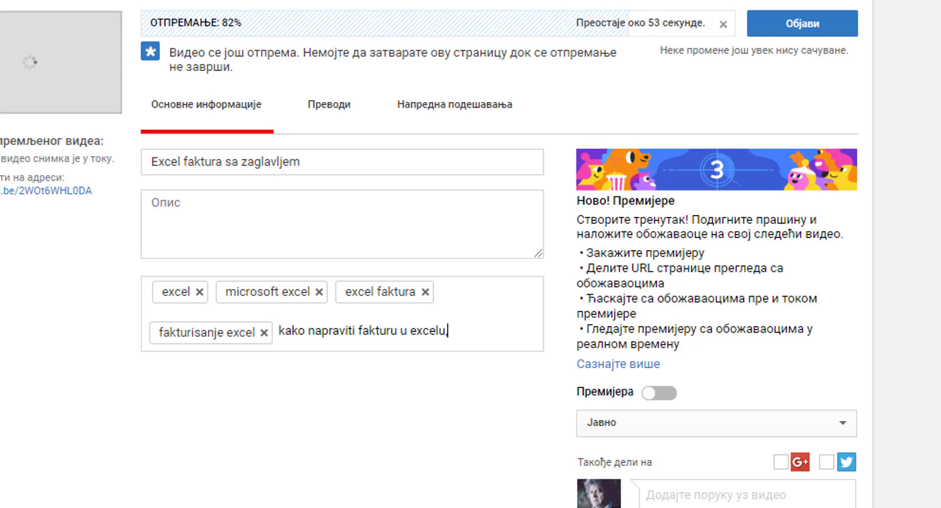
key("Return")
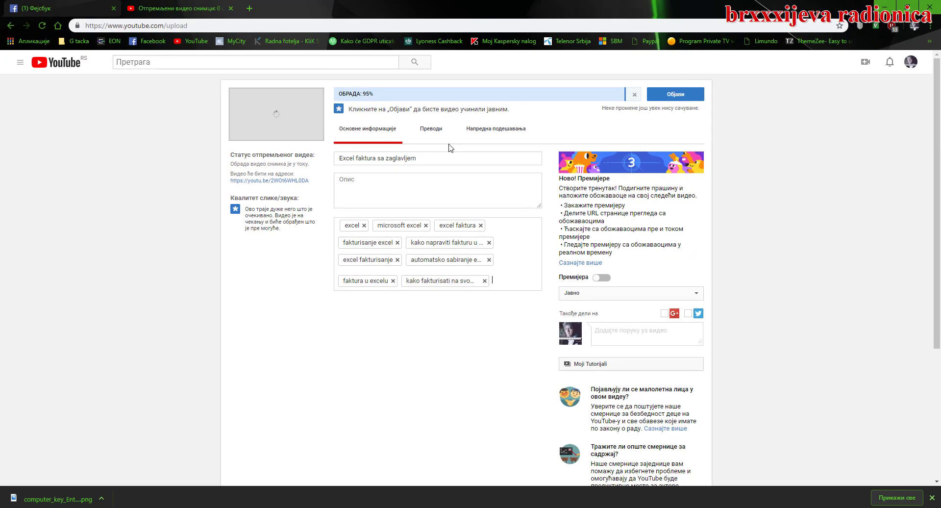
- Set the video's category to Образовање and its recording date to today, 15. јануар 2019, and return to the basic information
left_click(488, 142)
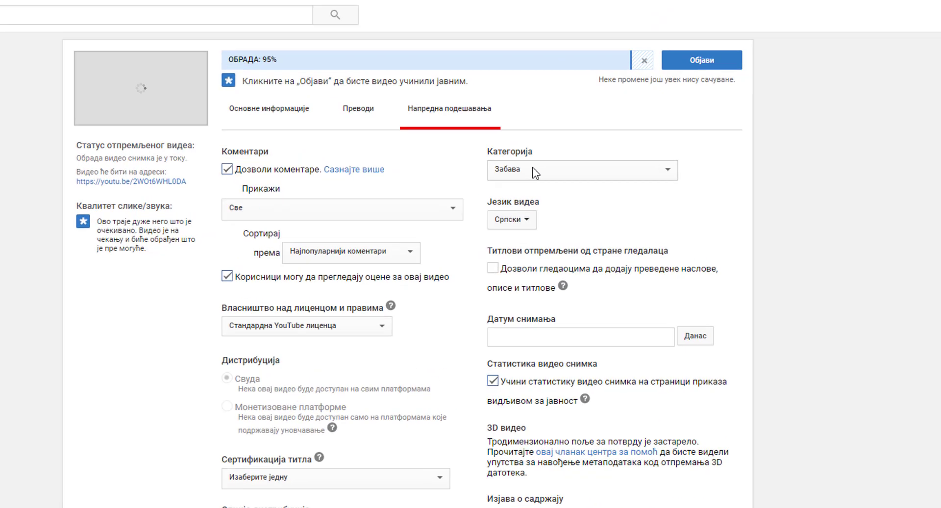
left_click(535, 173)
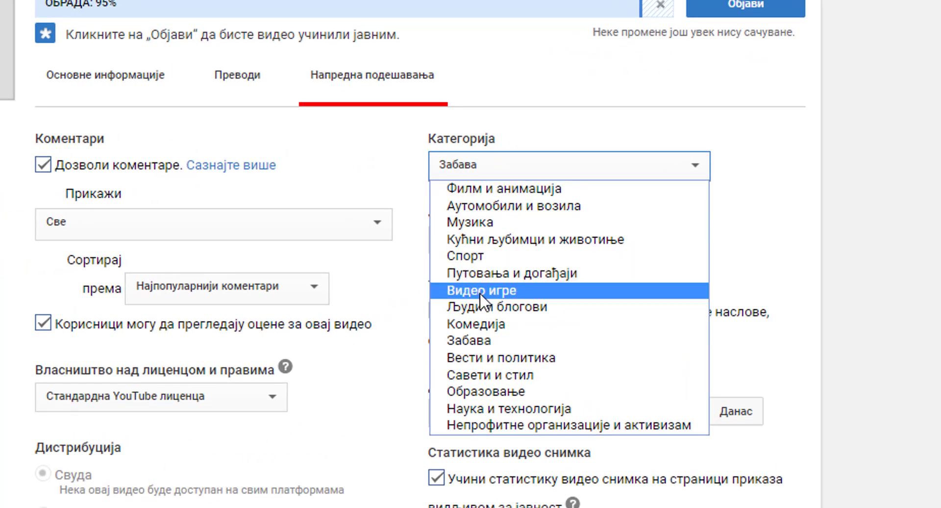
left_click(462, 390)
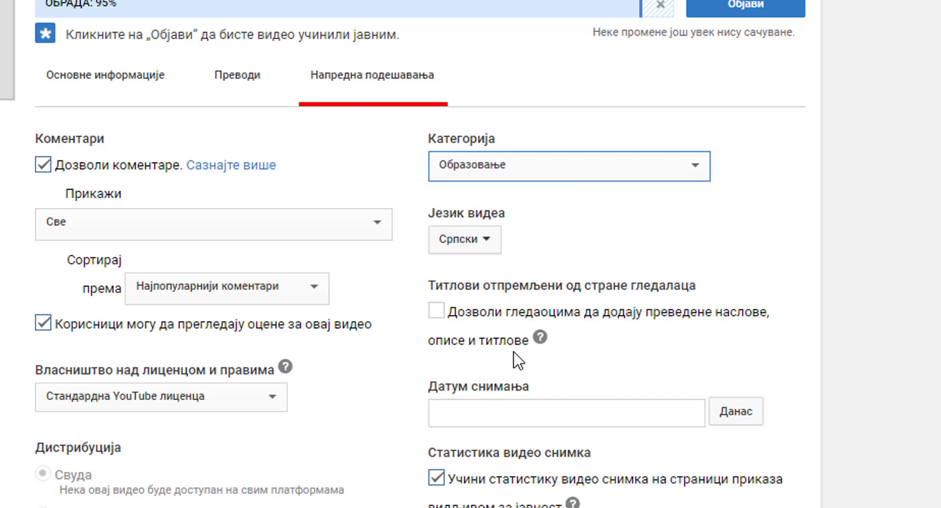
left_click(736, 195)
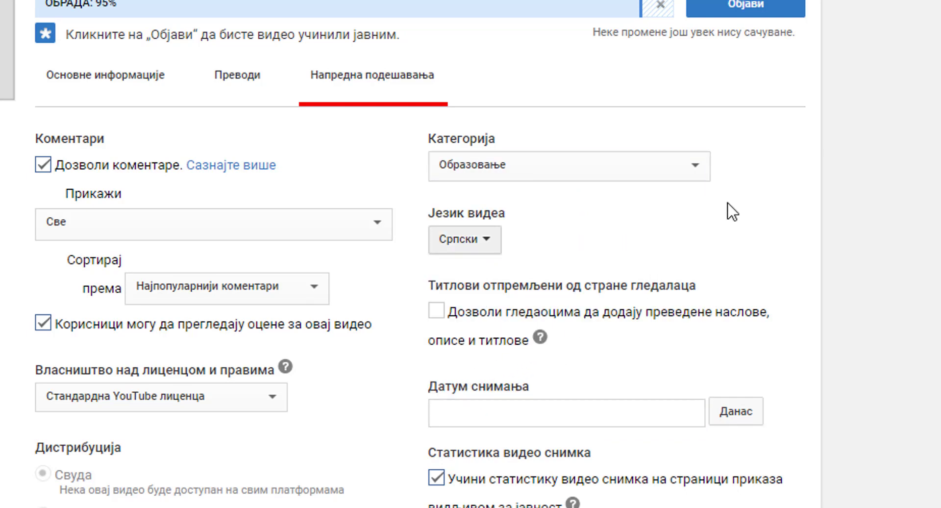
left_click(738, 414)
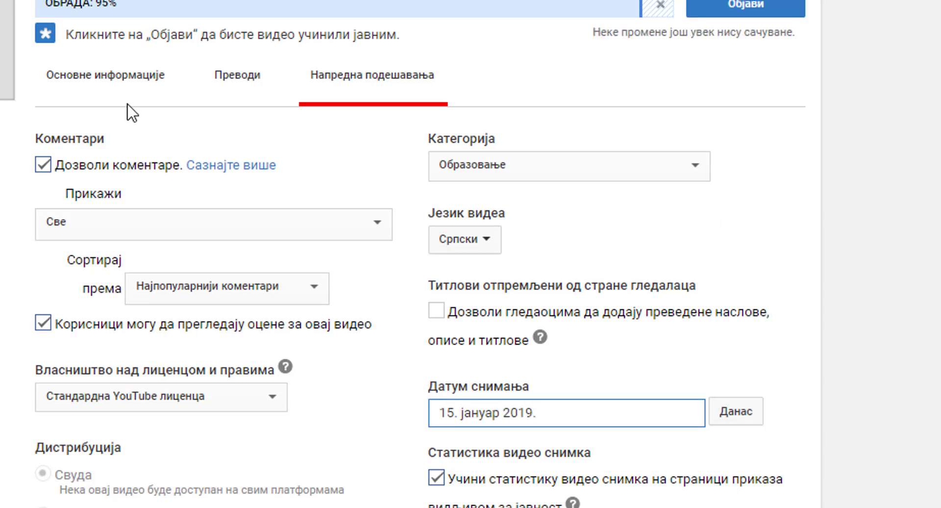
left_click(147, 105)
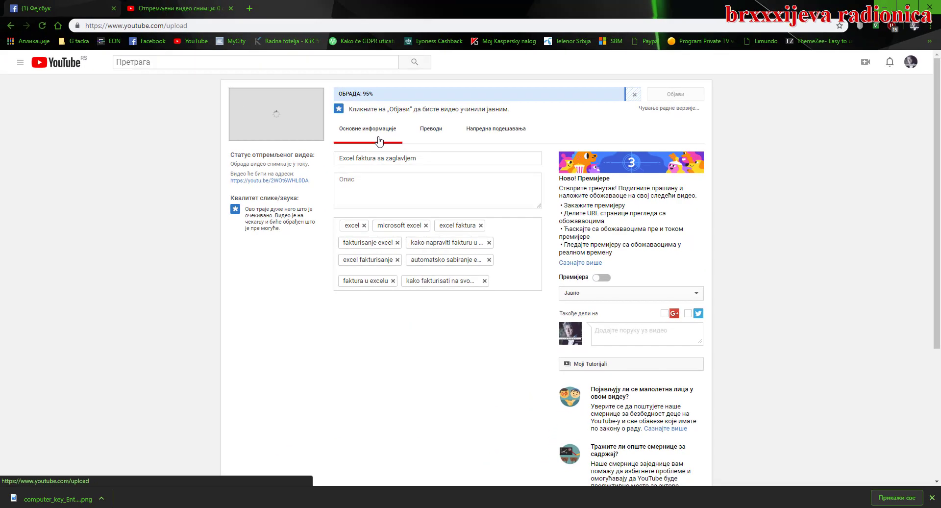